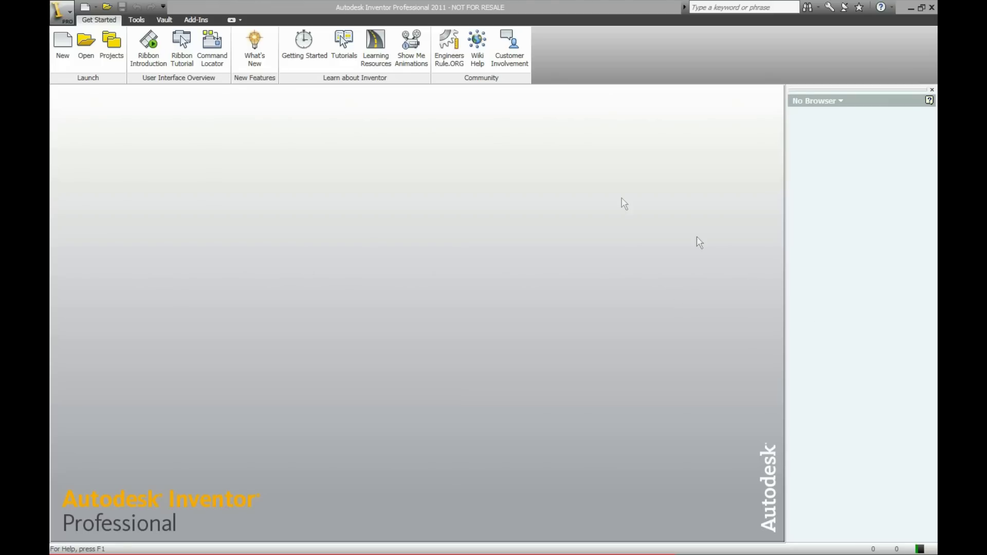
- Create a new part from the Vessel.ipt template in the Vessels template set
left_click(69, 46)
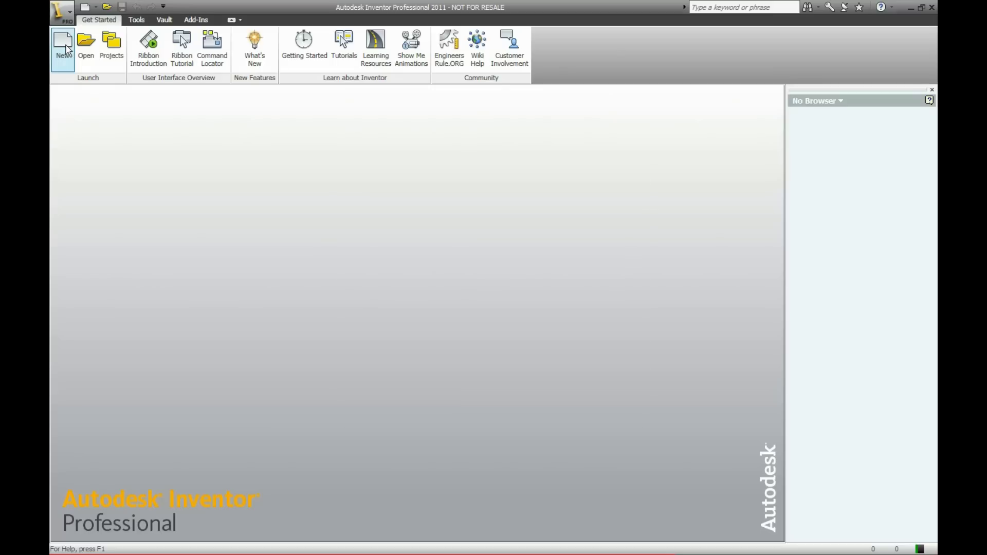
left_click(384, 205)
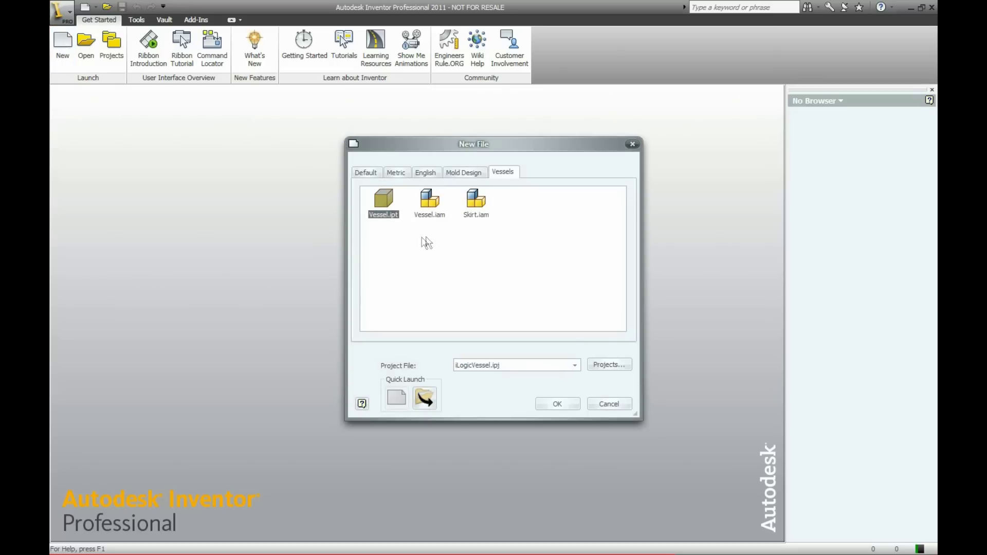
left_click(557, 404)
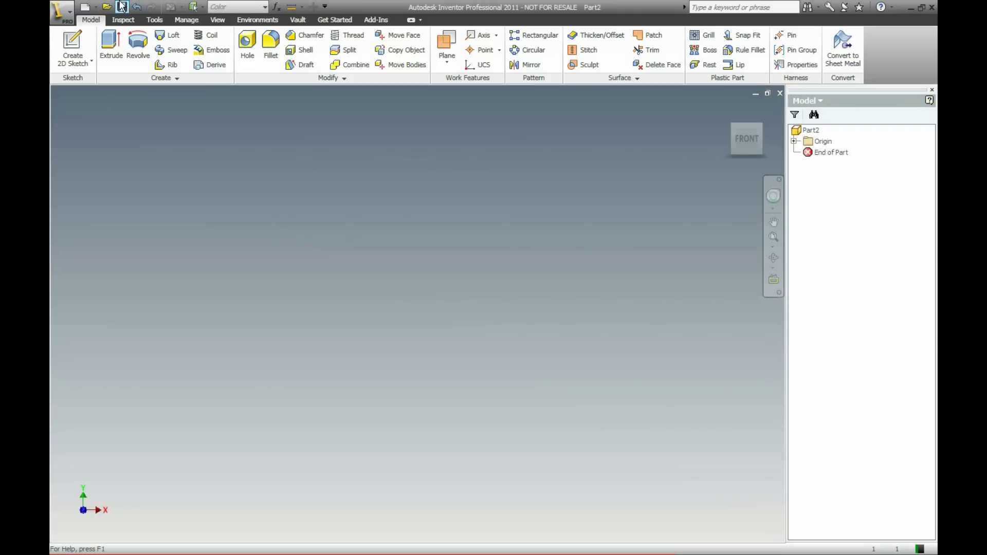
- Save the new part as Shell in the project's model folder
left_click(122, 7)
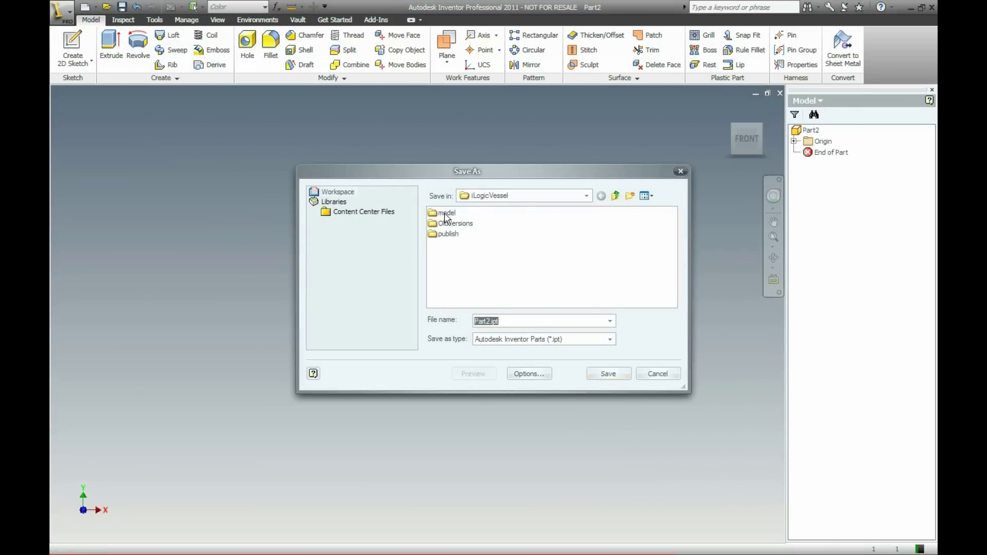
double_click(445, 214)
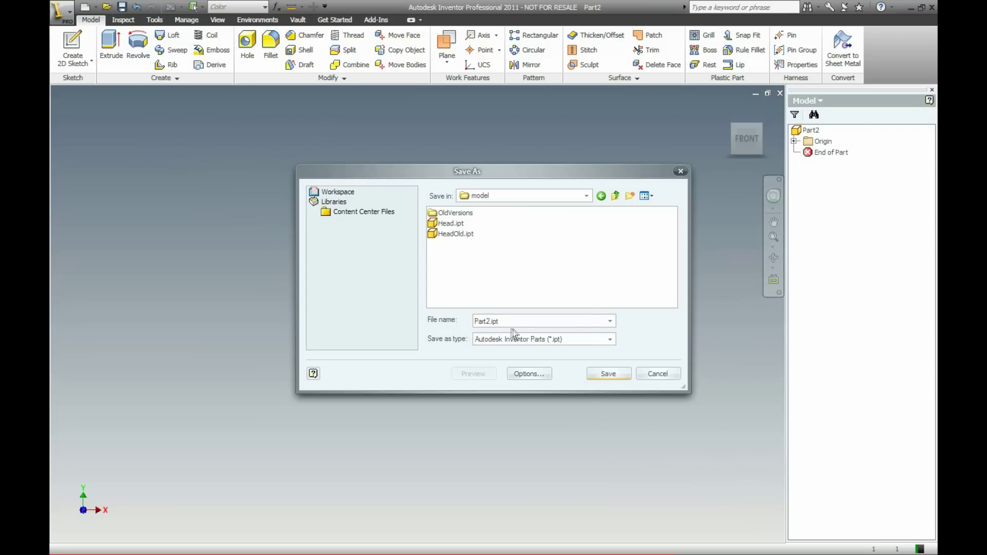
double_click(488, 322)
key("Left")
key("Left")
key("BackSpace")
key("BackSpace")
key("BackSpace")
key("BackSpace")
key("BackSpace")
type("Shell")
key("Return")
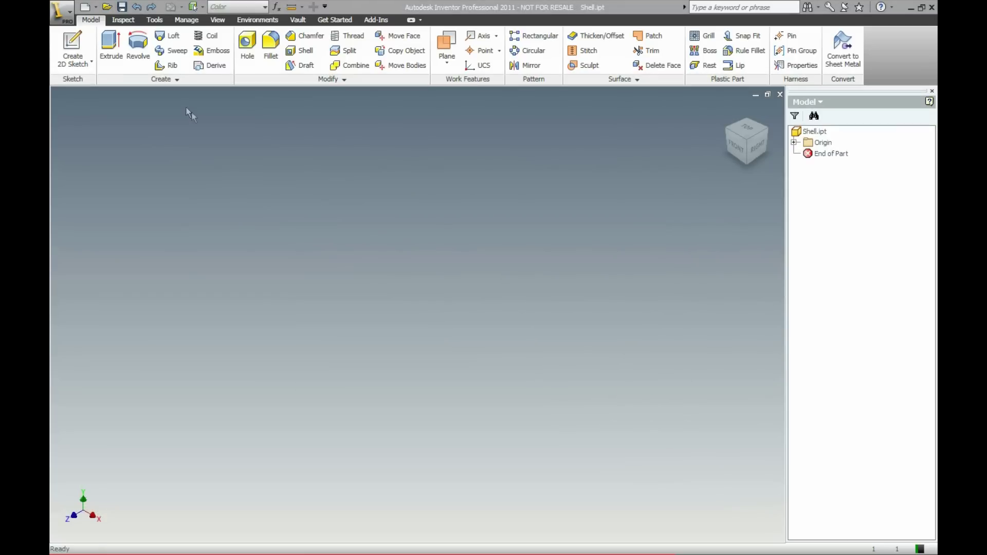
- Delete the Type text parameter from the part's user parameters
left_click(183, 25)
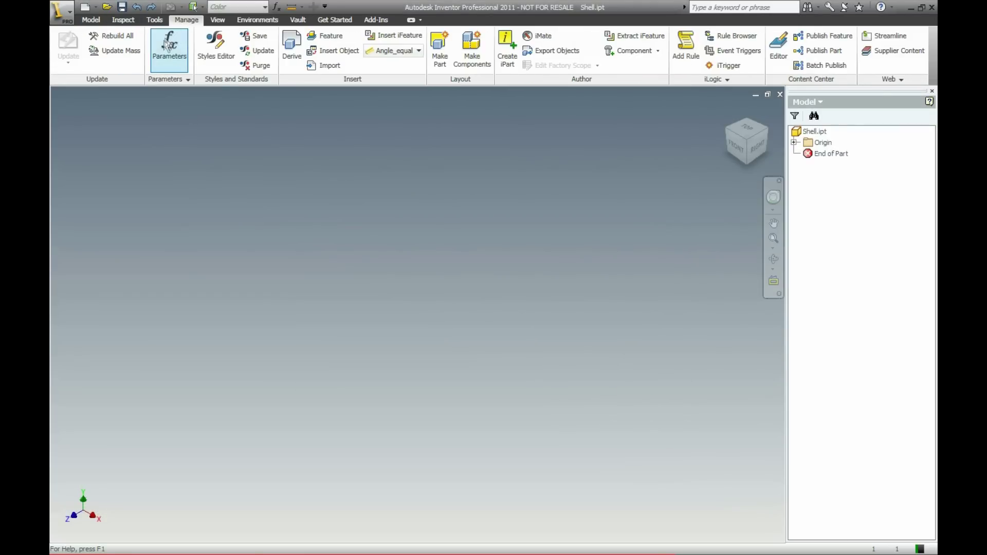
left_click(164, 47)
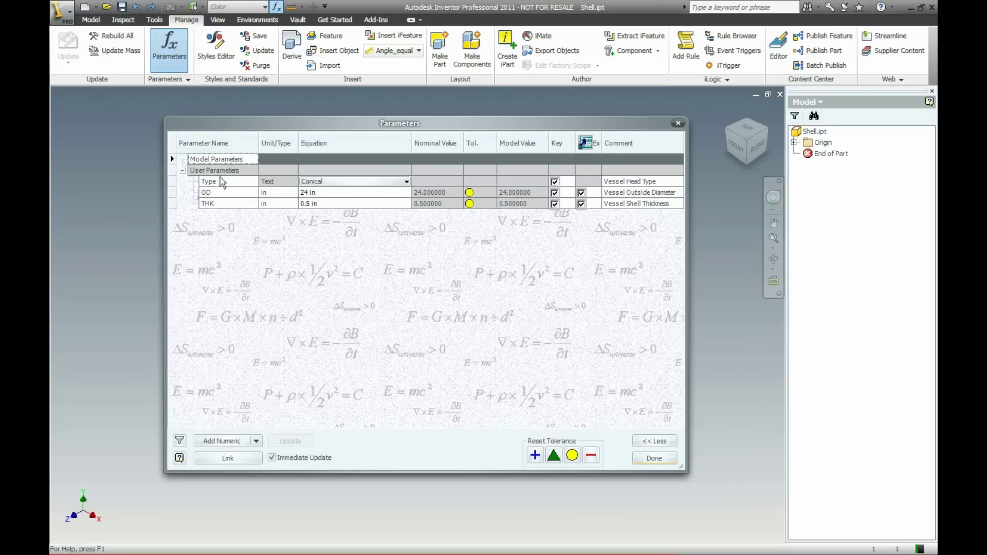
double_click(219, 181)
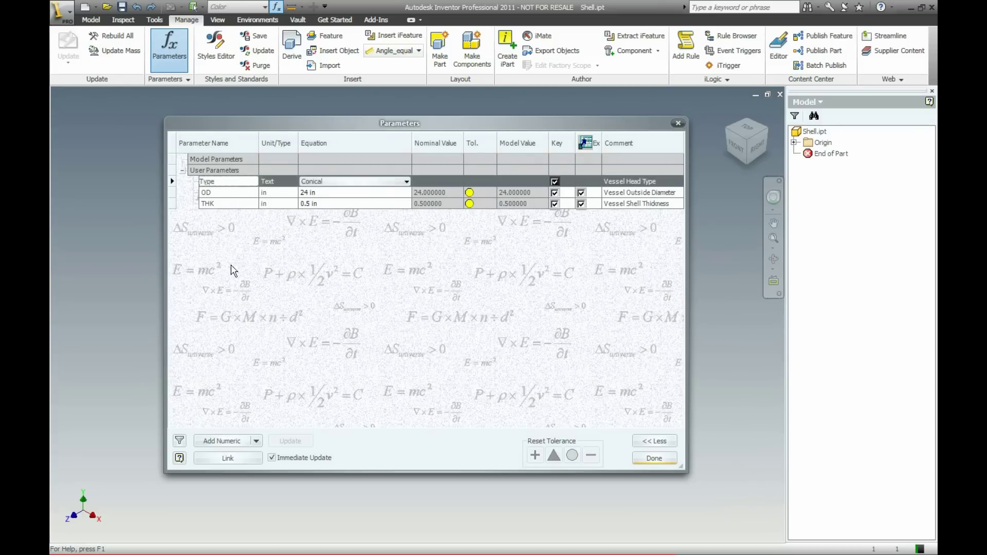
right_click(216, 184)
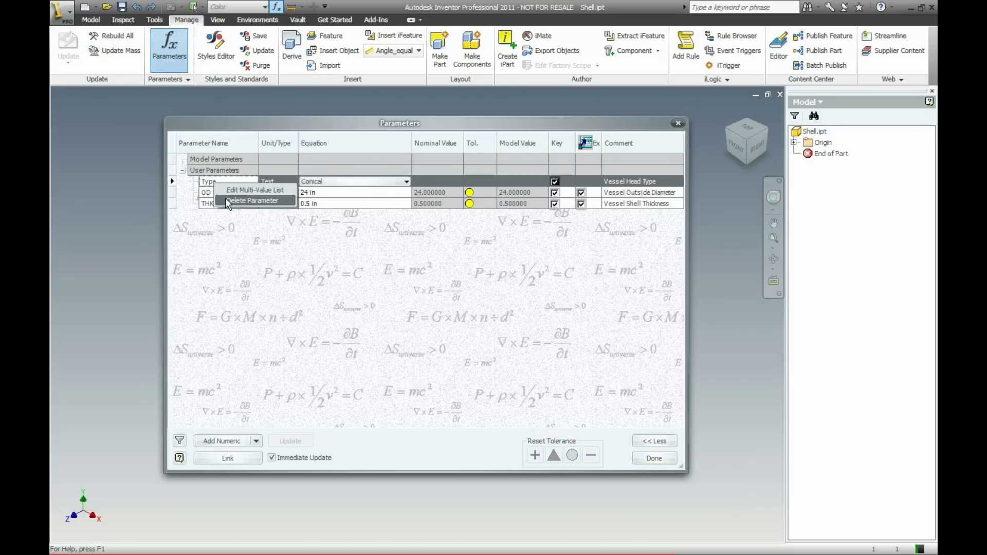
left_click(228, 200)
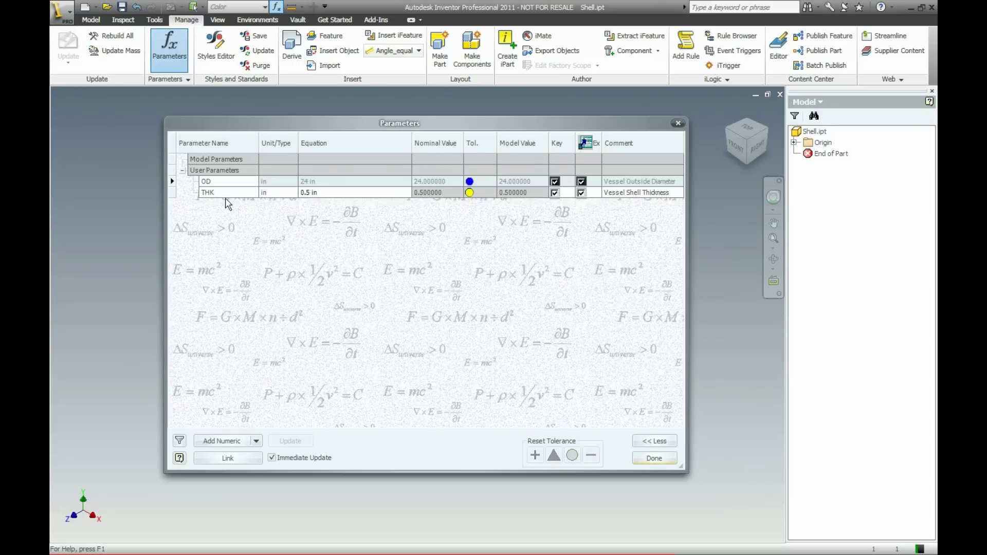
- Add a numeric user parameter LEN with the unit ft and a value of 3 ft
left_click(236, 442)
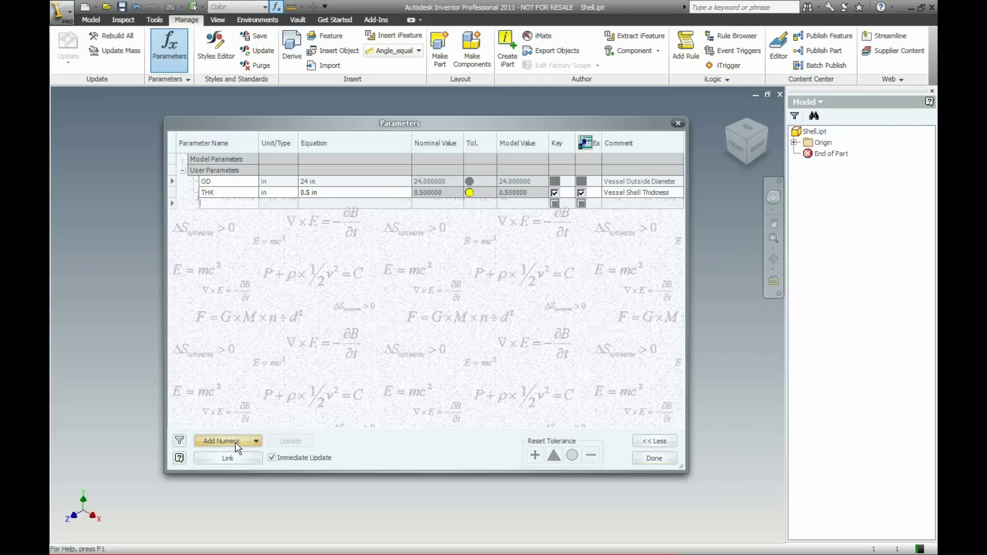
type("LEN")
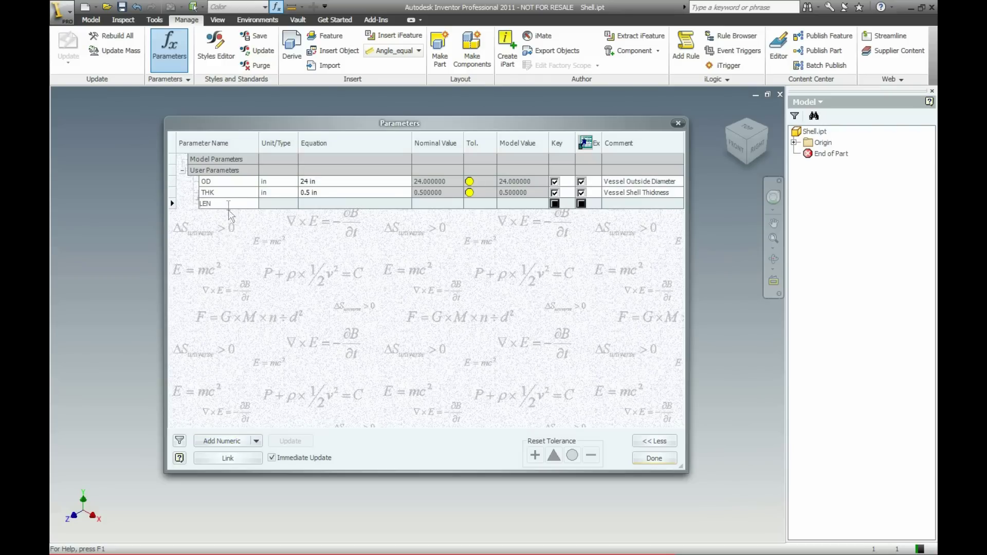
left_click(319, 204)
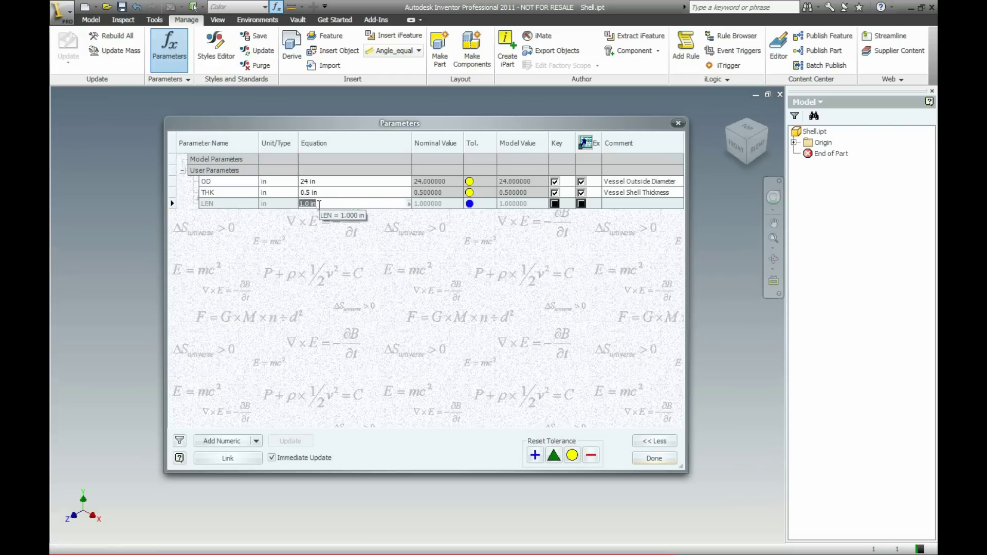
left_click(279, 203)
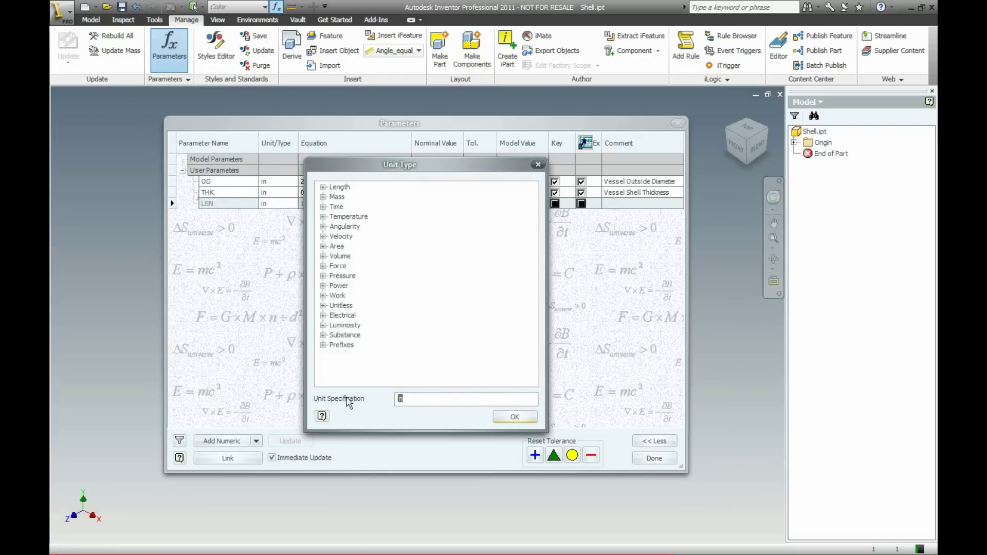
type("ft")
left_click(514, 416)
left_click(328, 202)
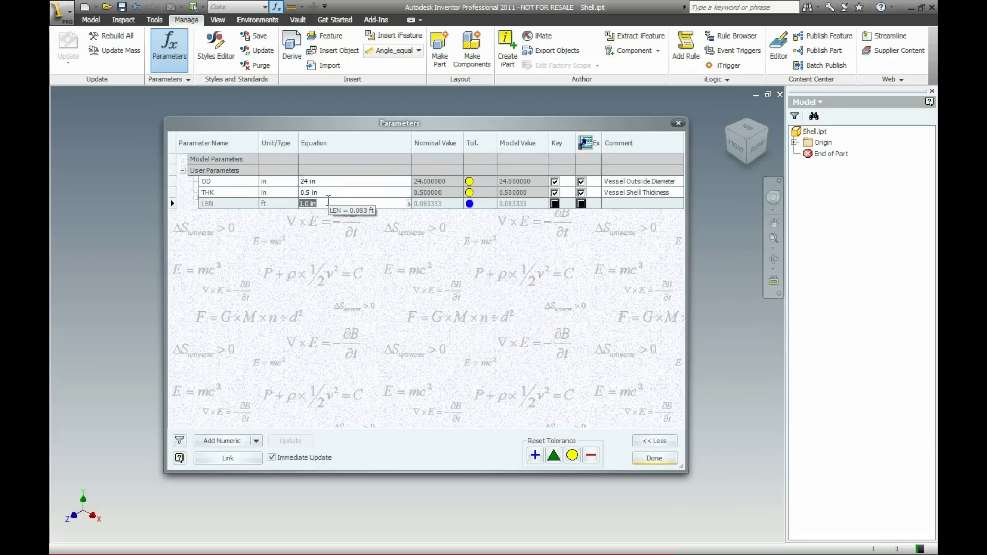
type("3")
key("Return")
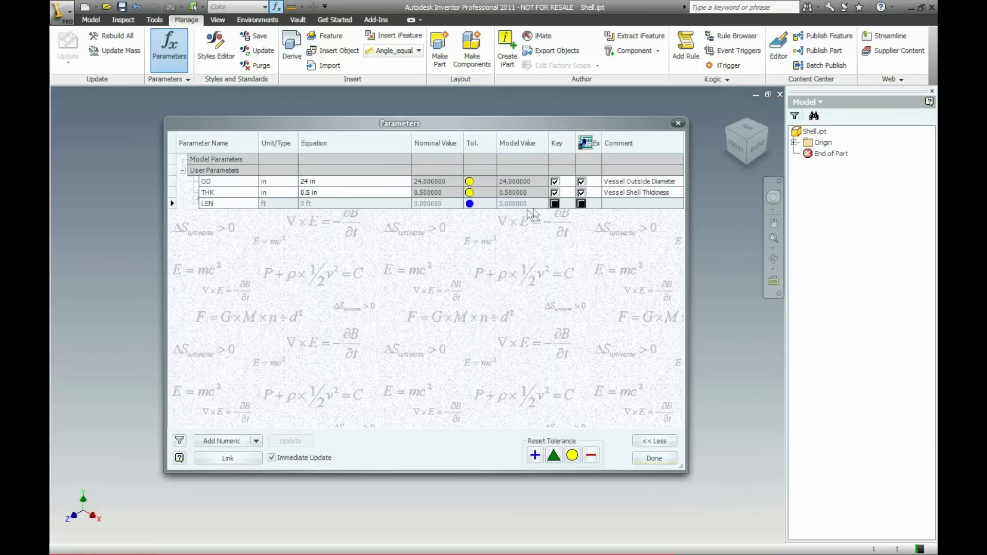
- Mark LEN as a key and exported parameter with the comment "Vessel Seam to Seam Length"
left_click(554, 204)
left_click(581, 204)
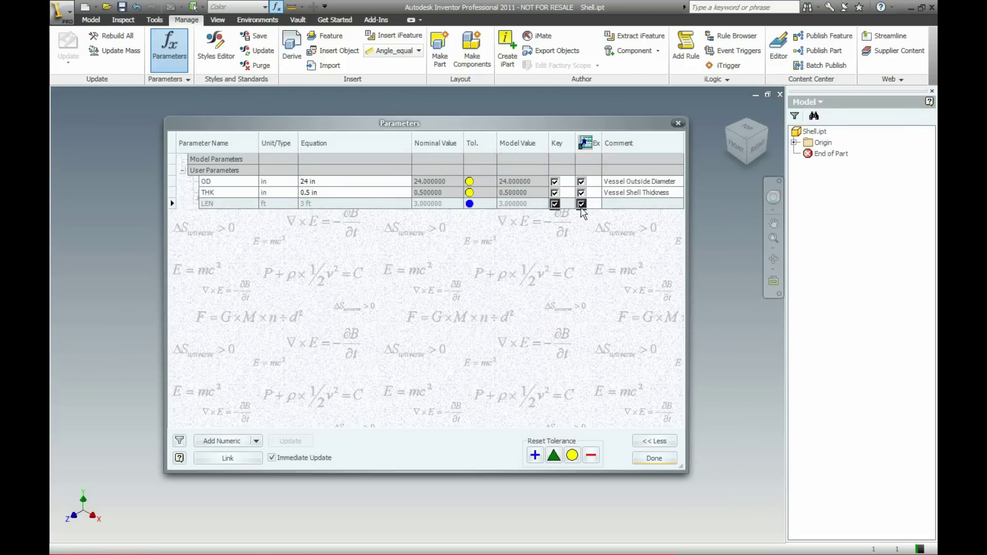
left_click(620, 203)
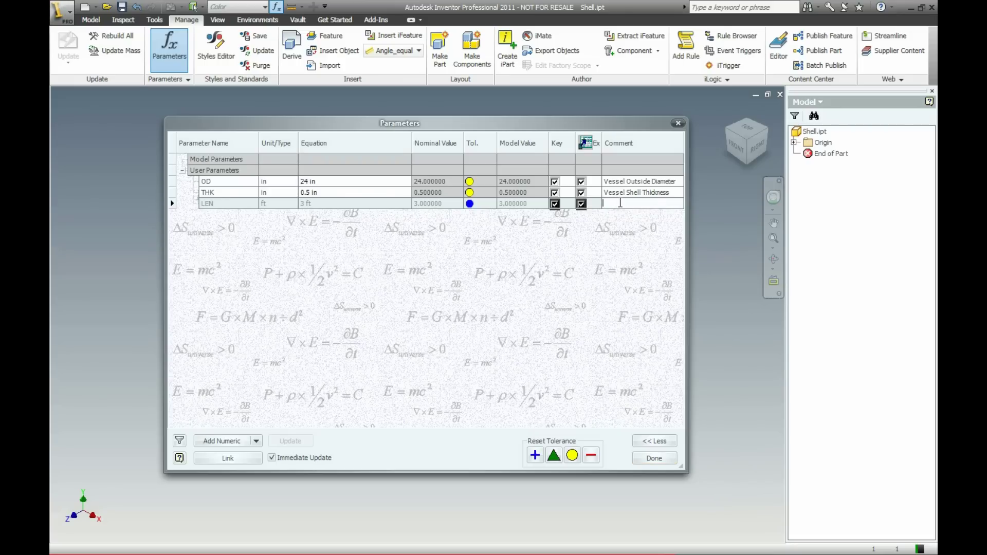
type("Vessel Seam to Seam Length")
key("Return")
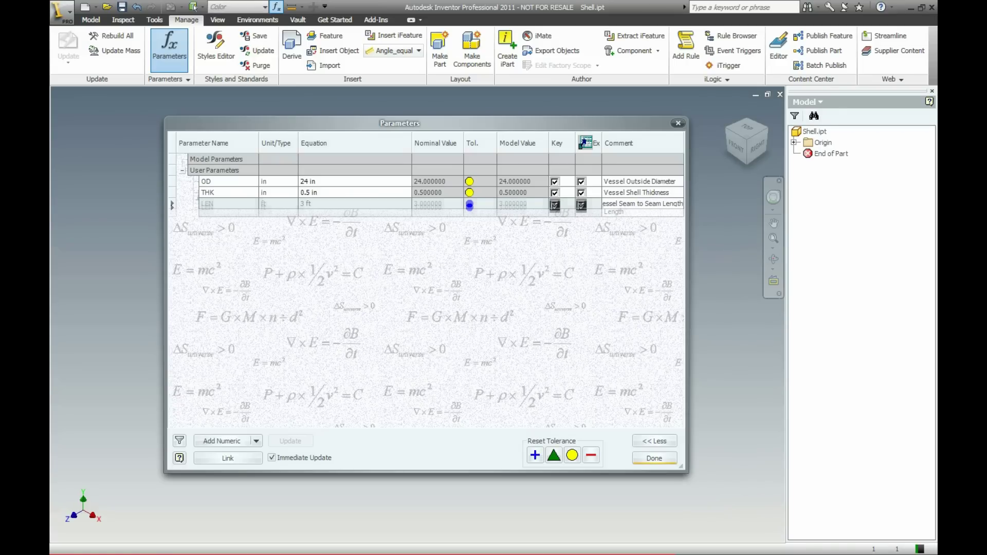
- Add a numeric user parameter SKOFS in inches with a value of -6
left_click(238, 441)
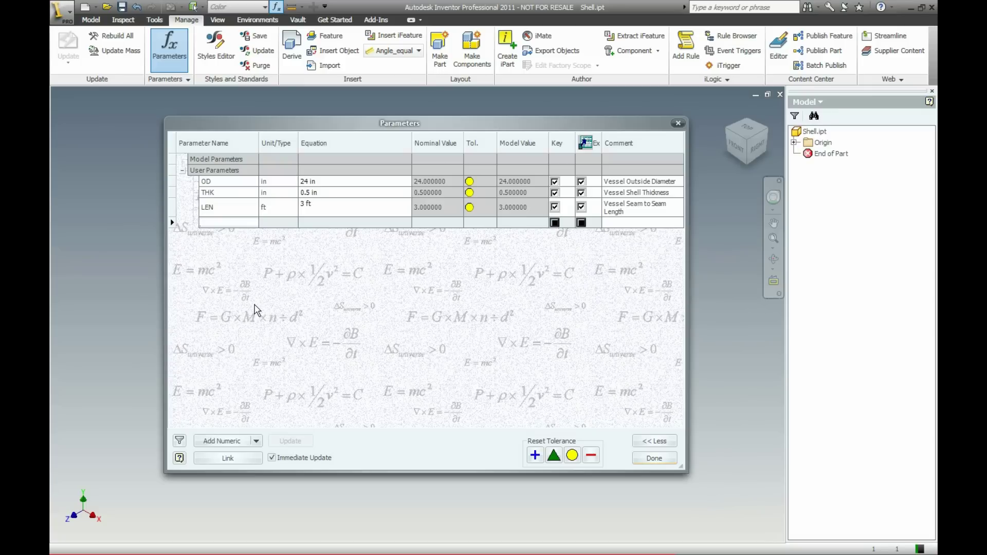
type("SKOFS")
left_click(273, 222)
left_click(506, 417)
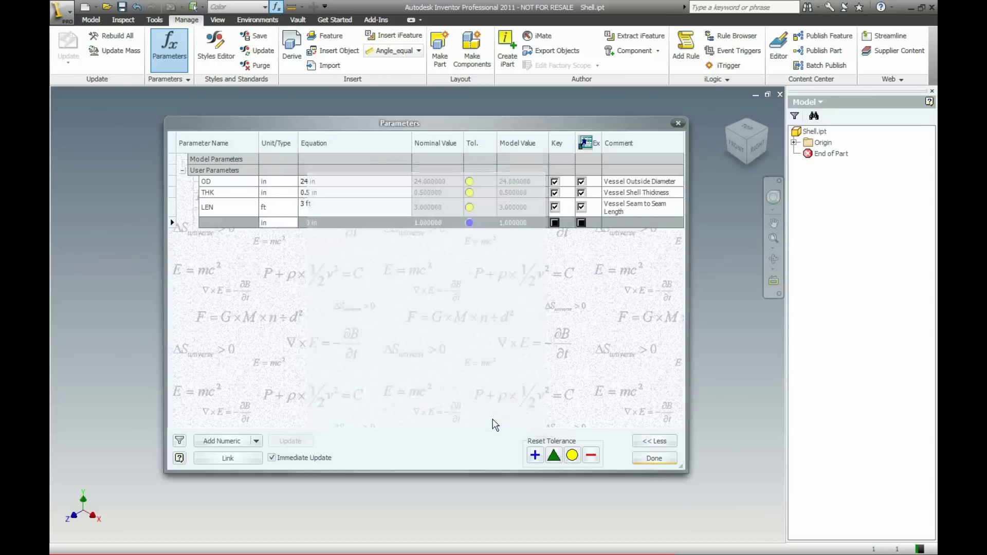
left_click(329, 221)
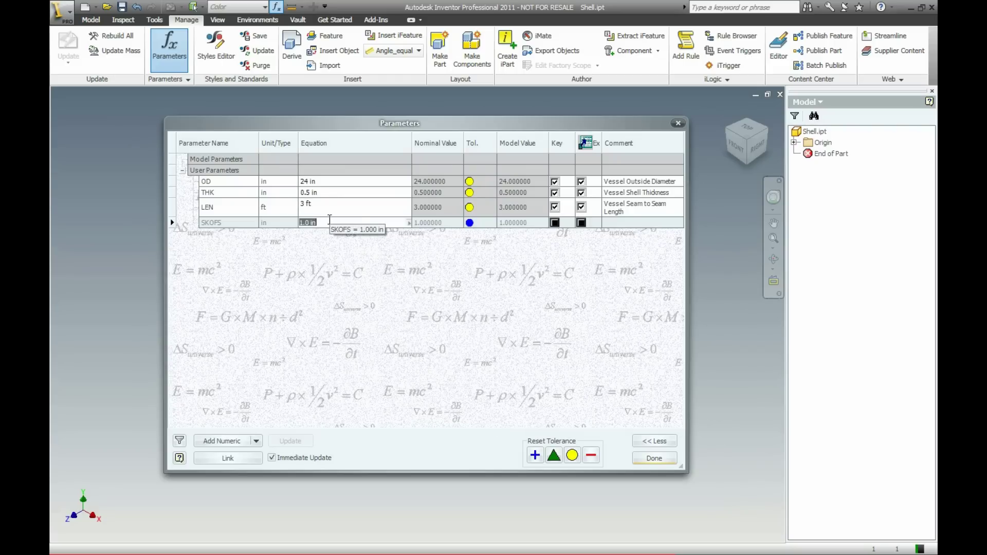
type("-6")
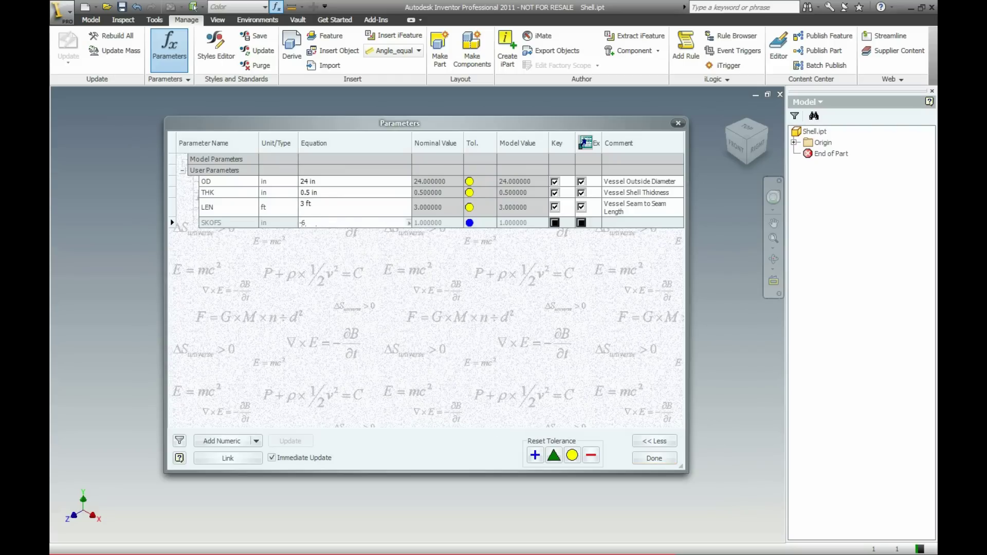
- Mark SKOFS for export with the comment "Vessel Skirt Offset Distance" and finish editing the parameters
left_click(658, 222)
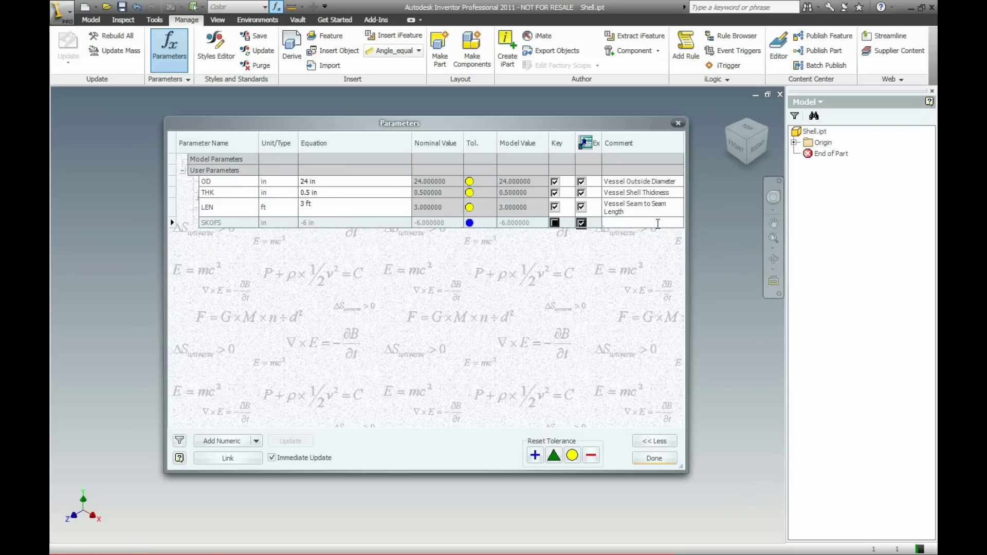
type("Vessel Sk")
type("irt")
type(" Ofs")
type("et Dista")
type("nce")
key("Return")
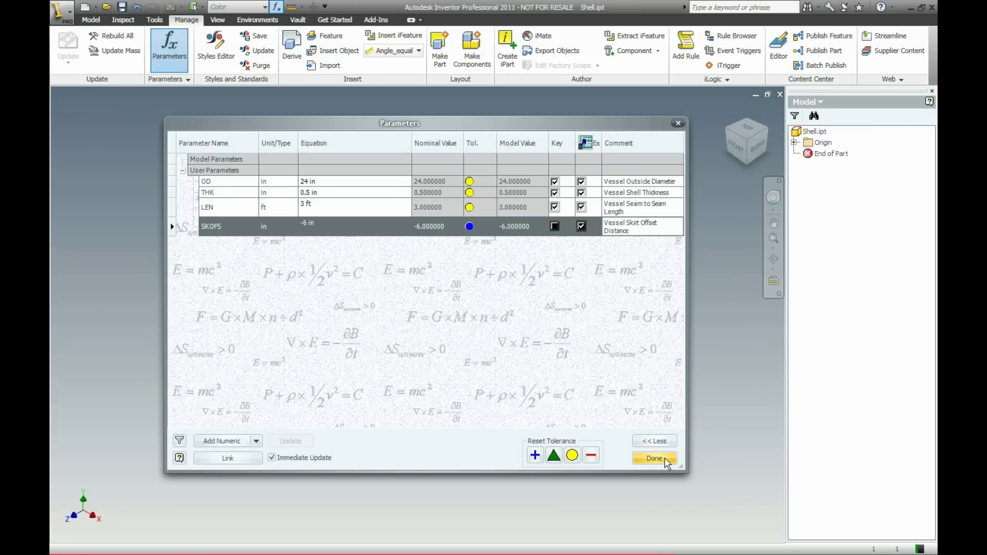
left_click(666, 461)
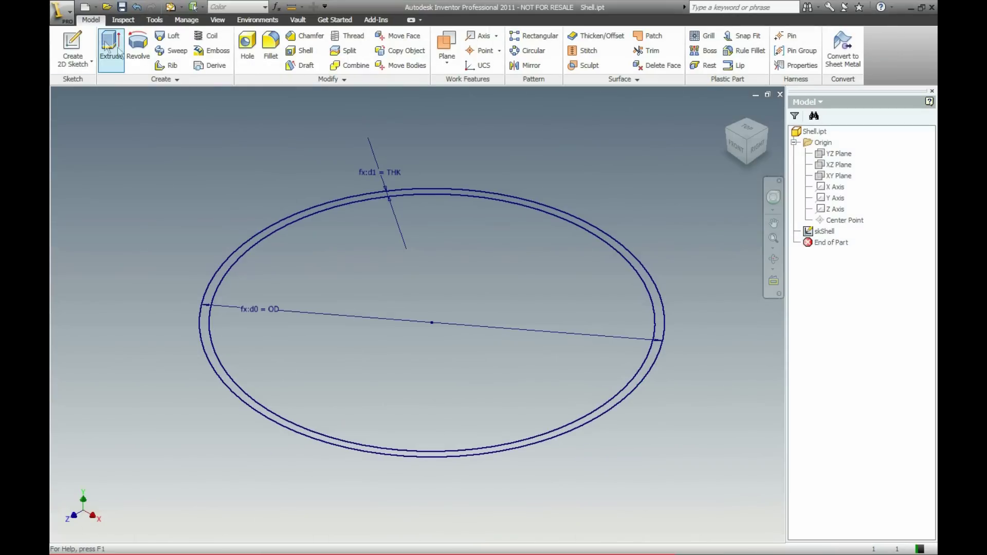
- Extrude the ring between the two sketched circles as a solid by the distance LEN
left_click(113, 50)
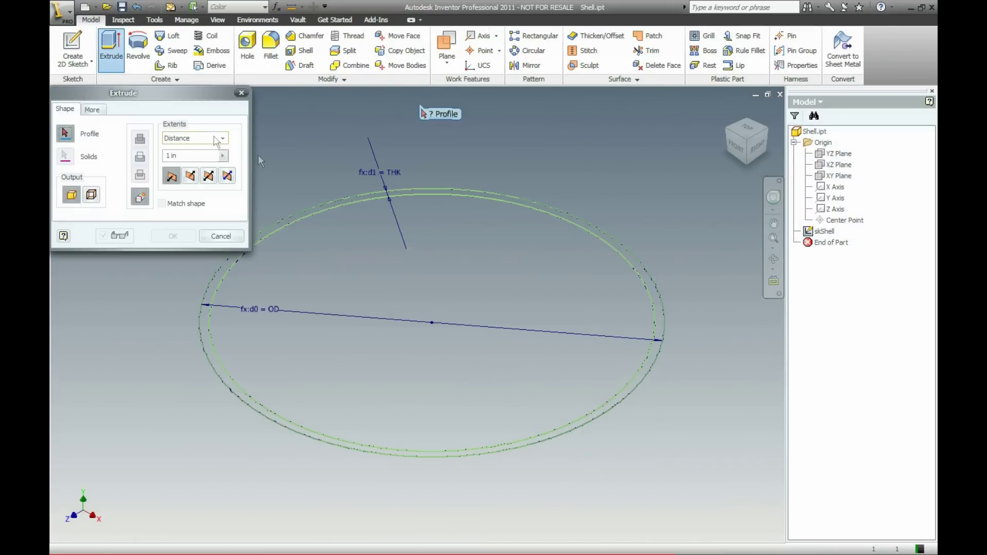
left_click(301, 214)
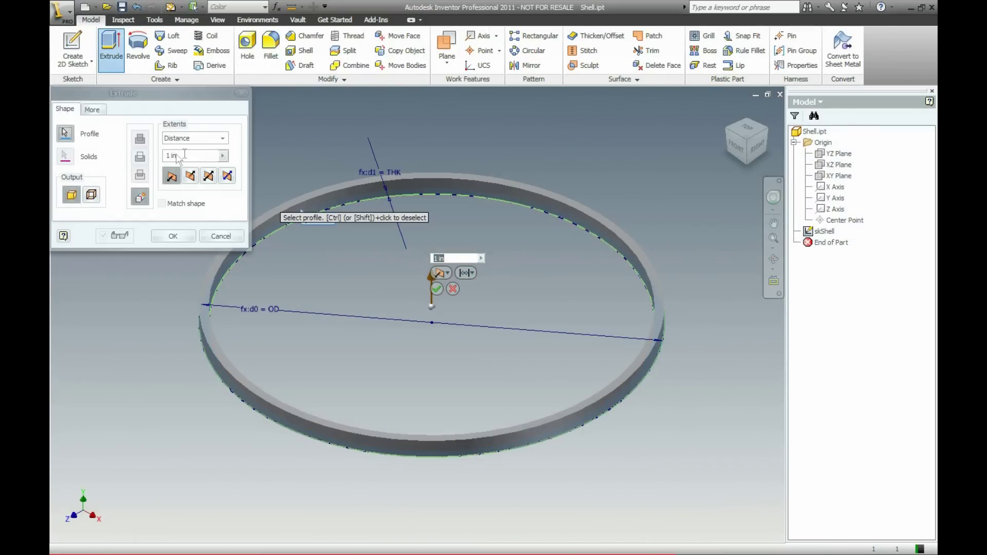
type("LEN")
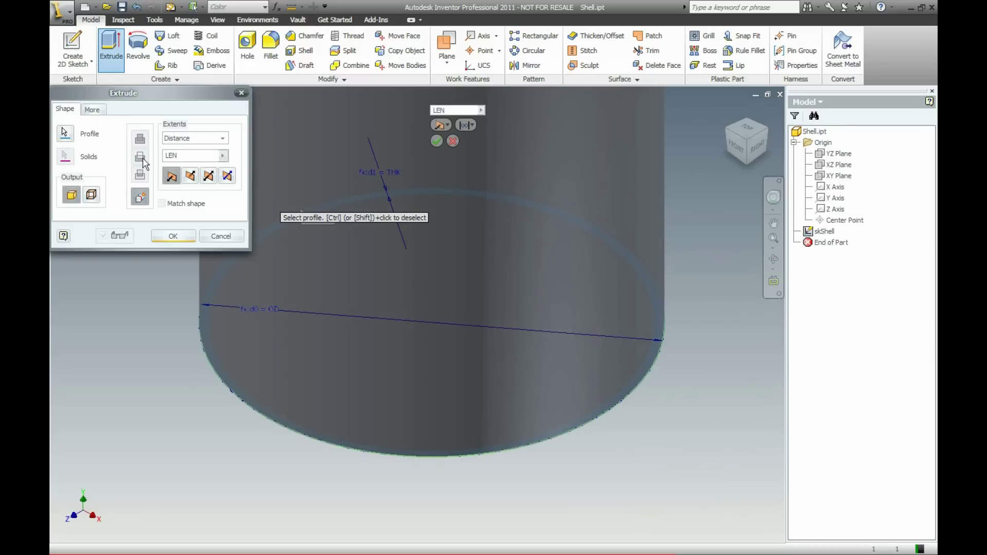
left_click(168, 236)
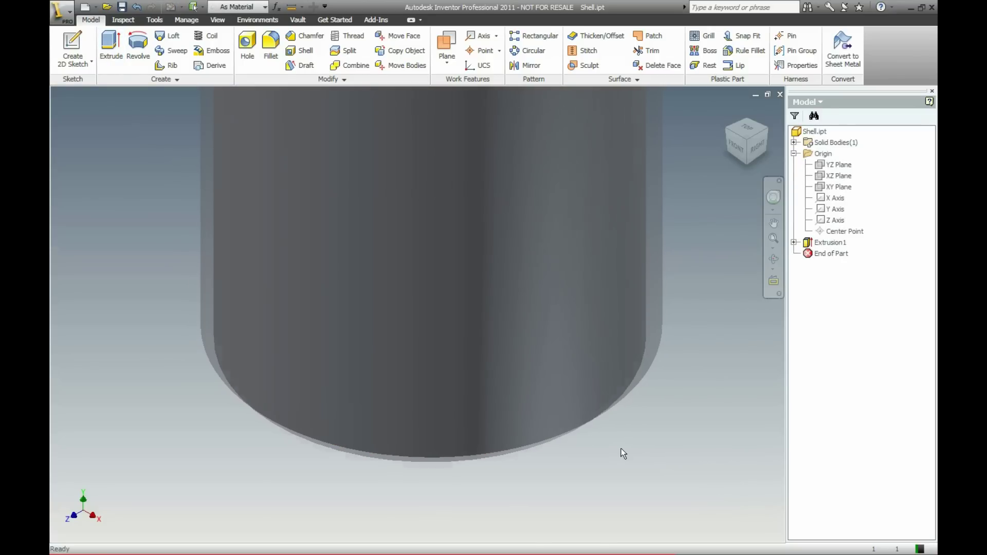
key("Home")
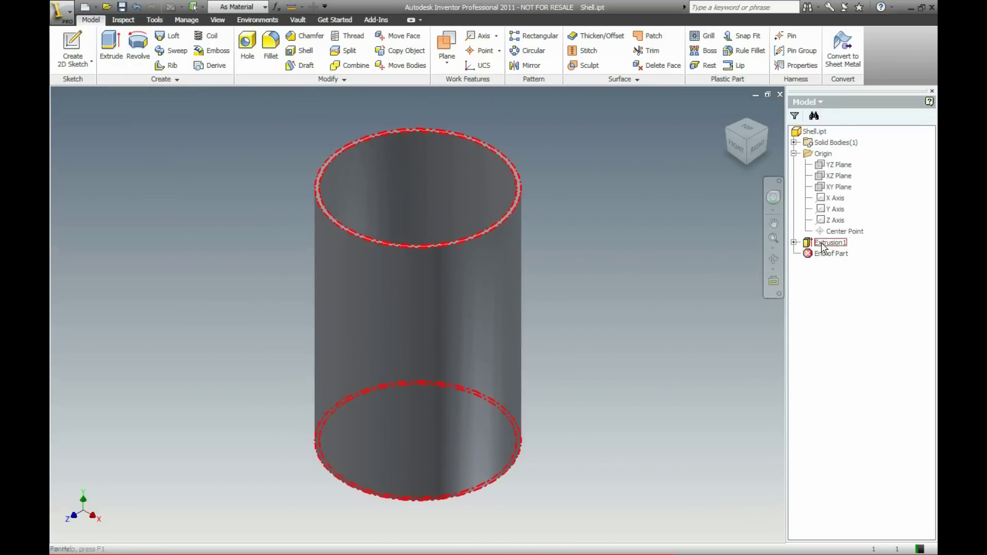
- Rename the cylinder's extrusion feature as Shell
left_click(821, 245)
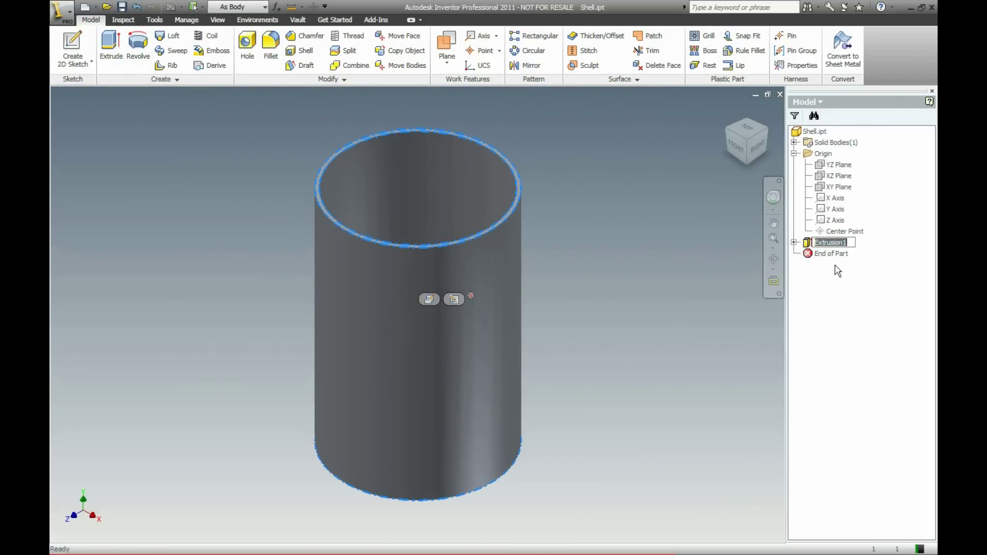
type("Shell")
key("Return")
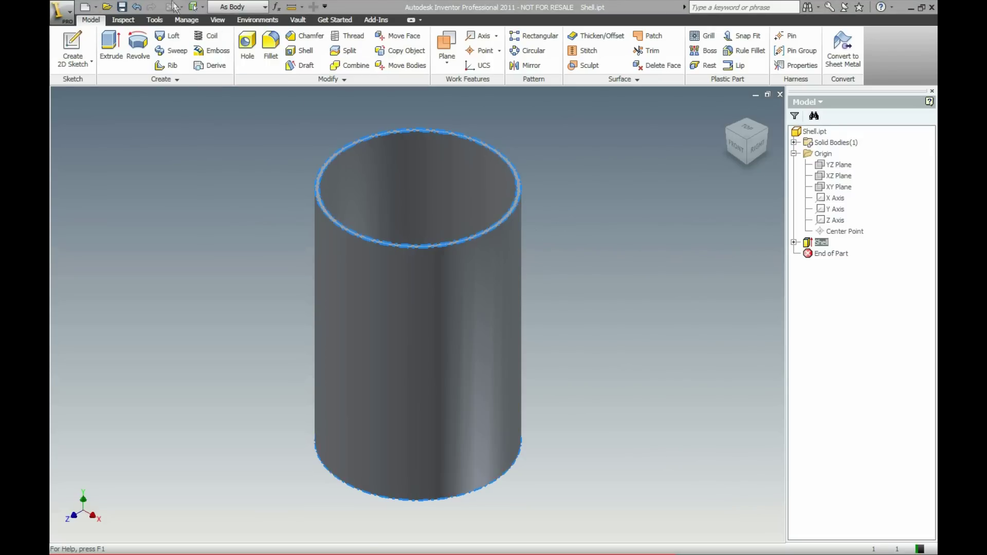
- Create an Insert iMate with the opposed solution on the cylinder's top outer circular edge
left_click(187, 20)
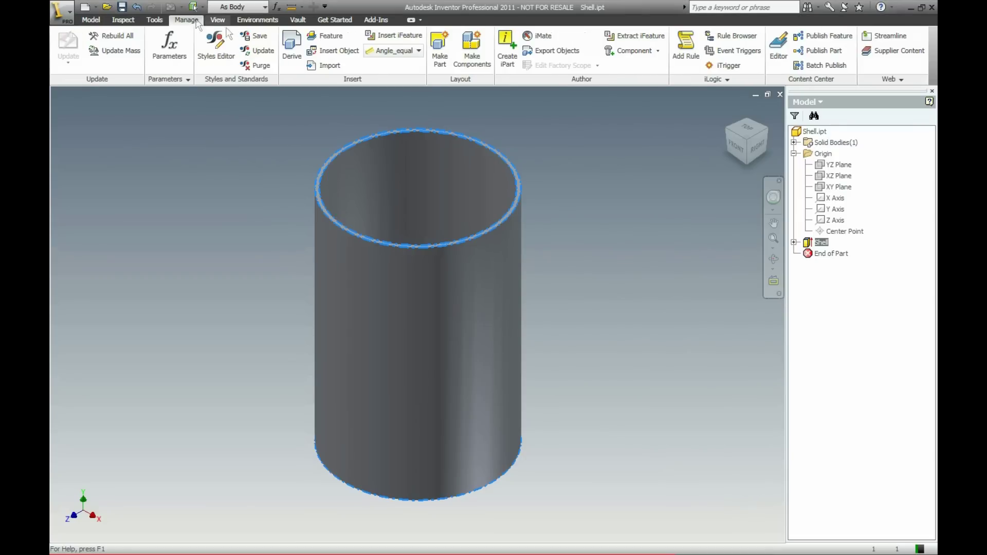
left_click(536, 38)
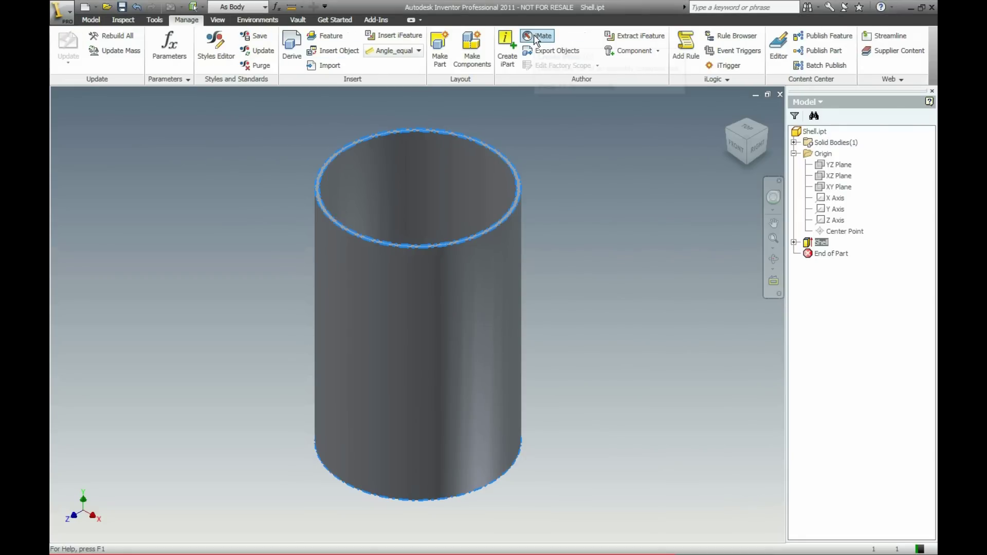
left_click_drag(643, 129, 714, 75)
left_click(669, 122)
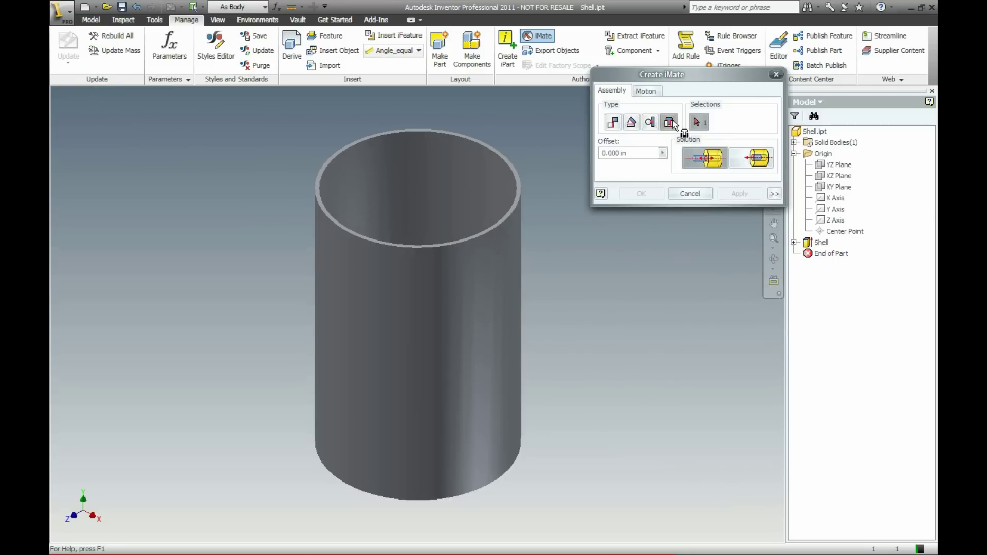
left_click(520, 192)
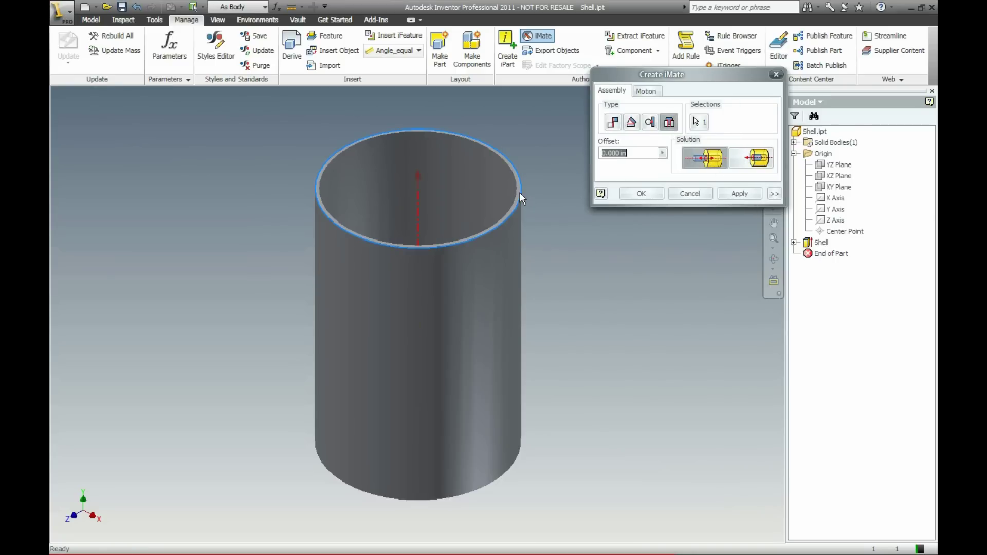
left_click(741, 193)
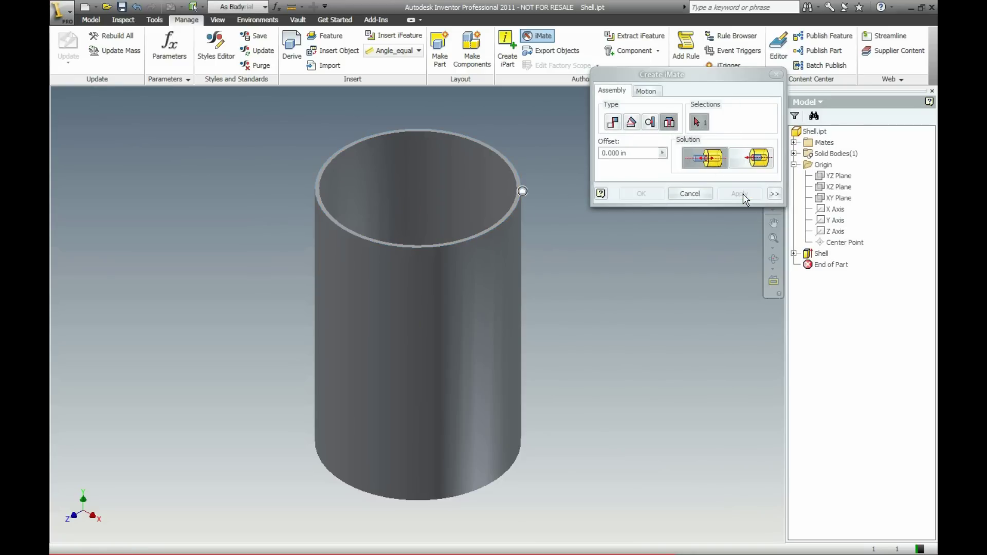
- Add a matching opposed Insert iMate on the cylinder's bottom outer edge and finish creating iMates
left_click(514, 468)
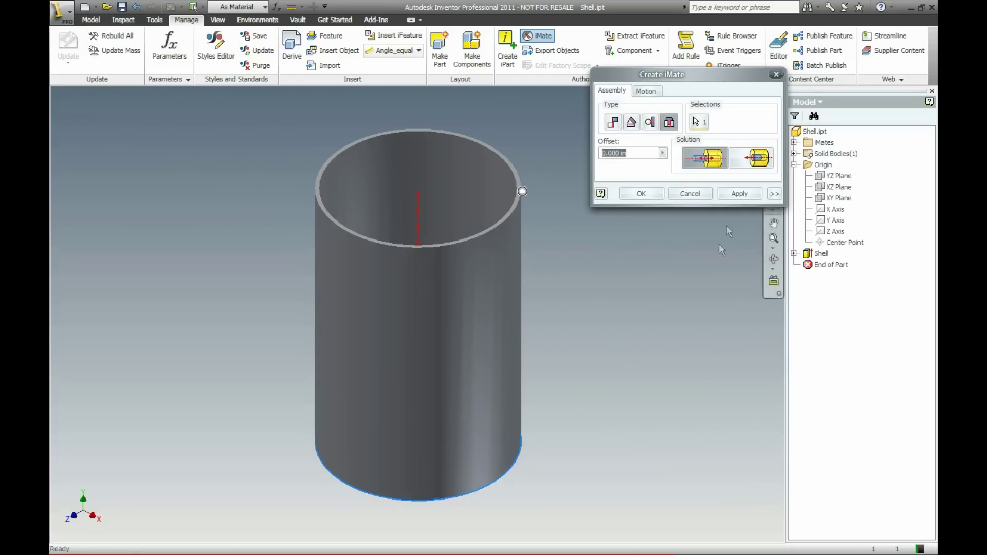
left_click(739, 194)
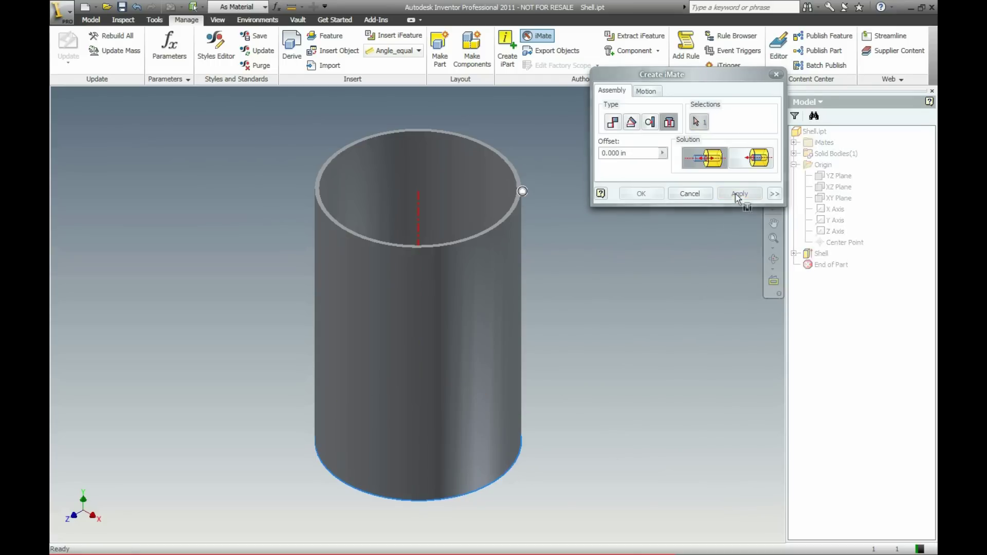
left_click(690, 193)
- Rename the iMate on the cylinder's top edge as Vessel
left_click(795, 143)
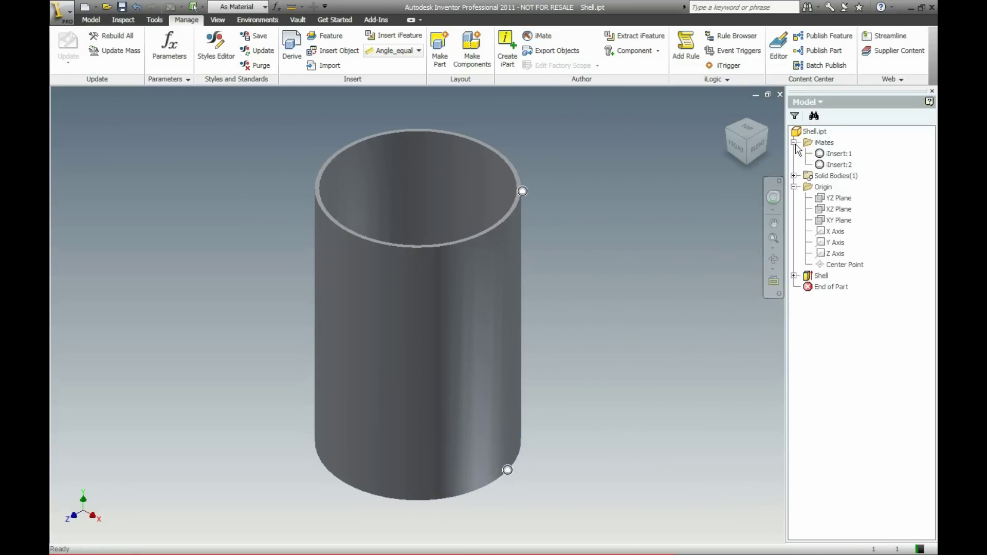
left_click(835, 153)
left_click(833, 155)
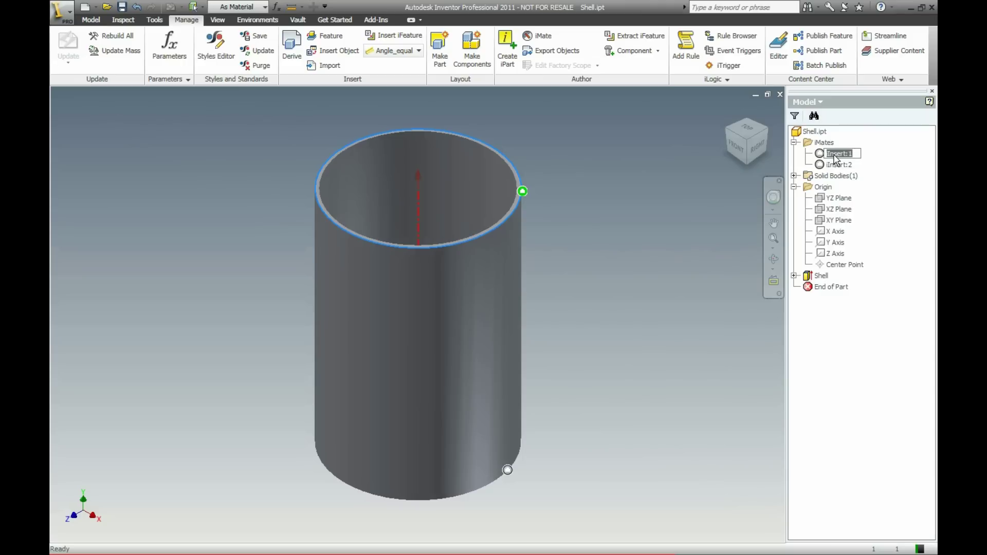
type("essel")
key("Return")
- Rename the iMate on the cylinder's bottom edge as Vessel too
double_click(828, 165)
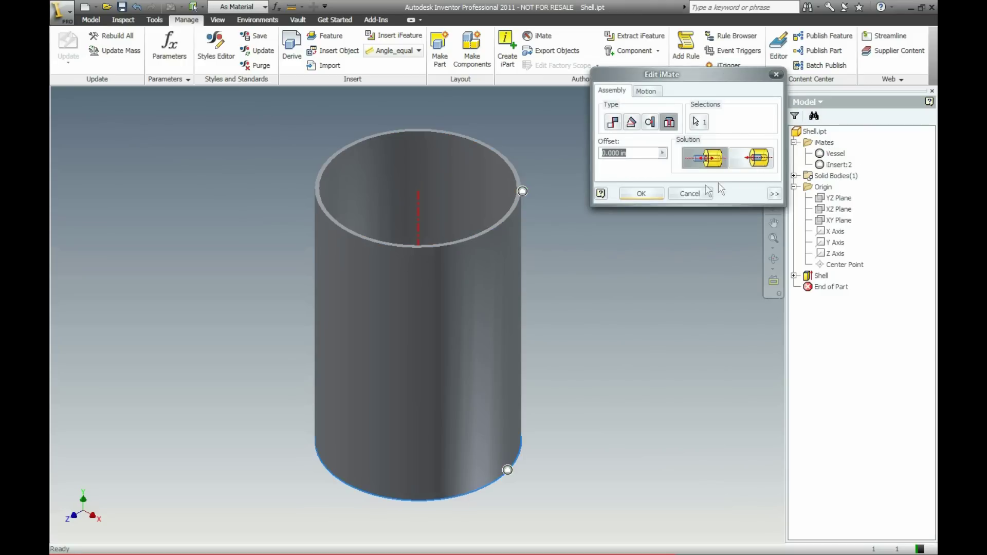
left_click(689, 193)
left_click(836, 165)
left_click(837, 165)
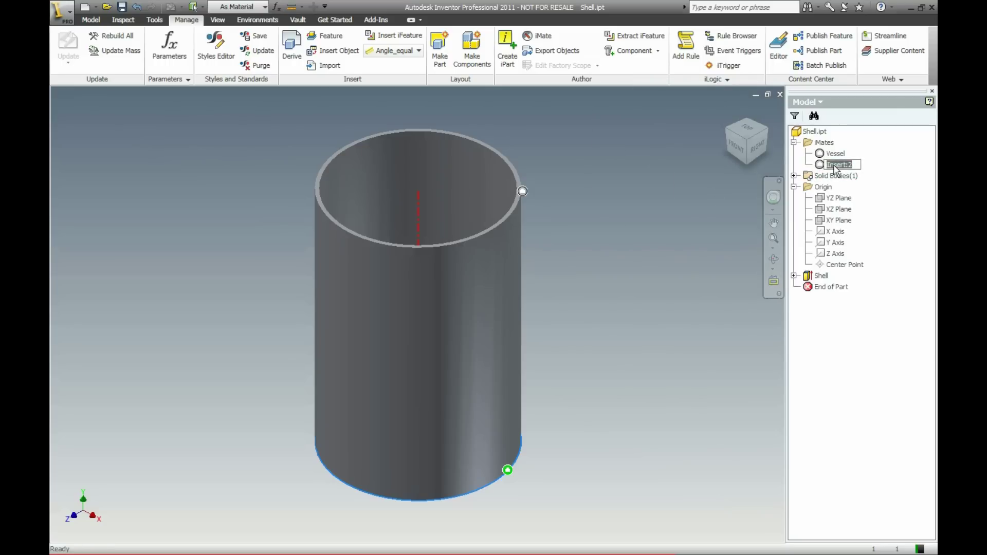
type("Vessel")
key("Return")
- Create an additional Insert iMate with the aligned solution on the cylinder's bottom outer edge
left_click(540, 36)
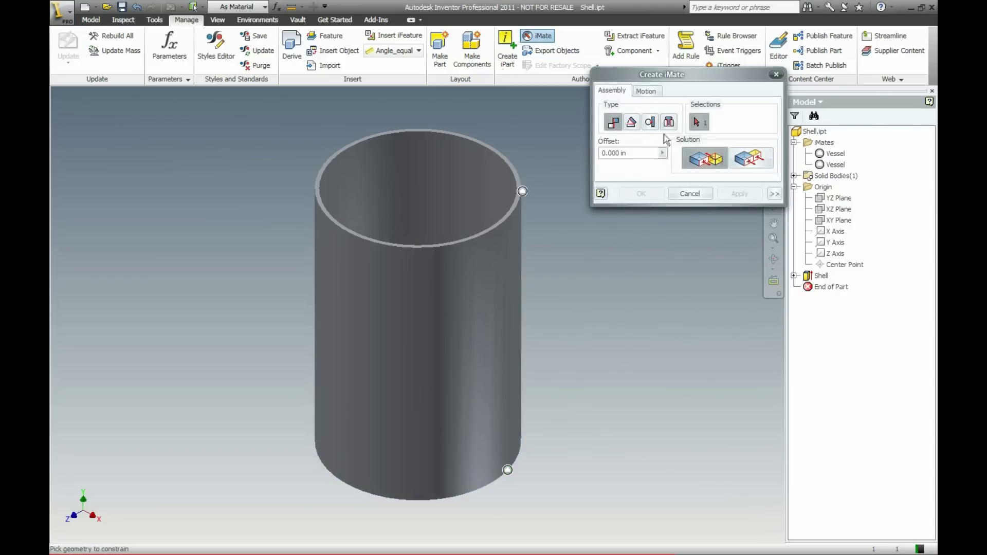
left_click(670, 122)
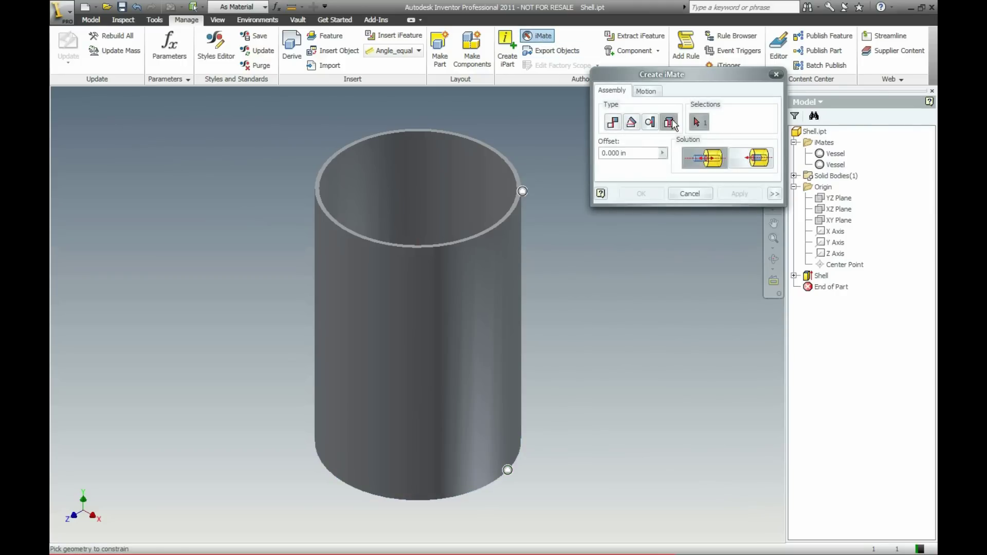
left_click(743, 158)
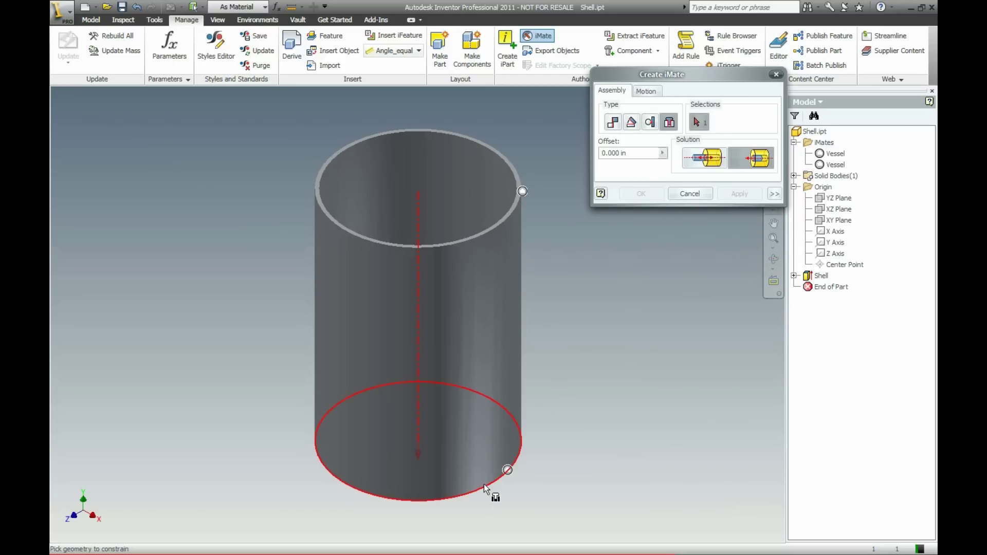
left_click(412, 500)
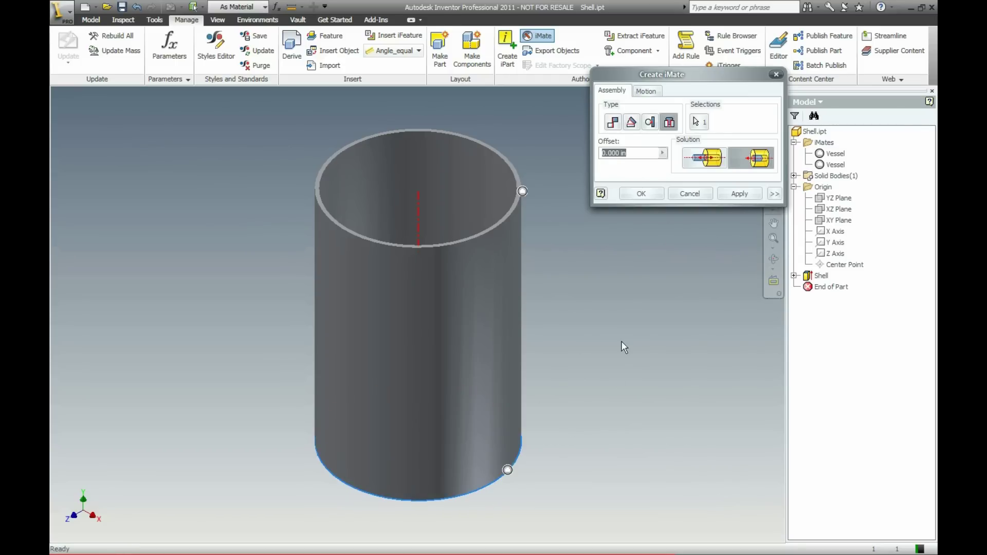
left_click(733, 193)
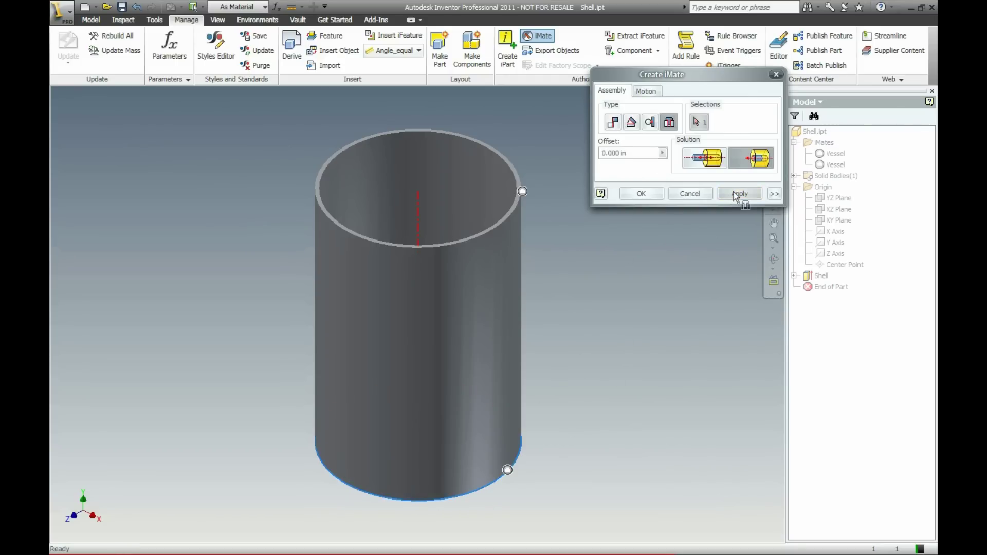
- Create another aligned Insert iMate on the bottom outer edge with the offset set to the parameter SKOFS
left_click(410, 501)
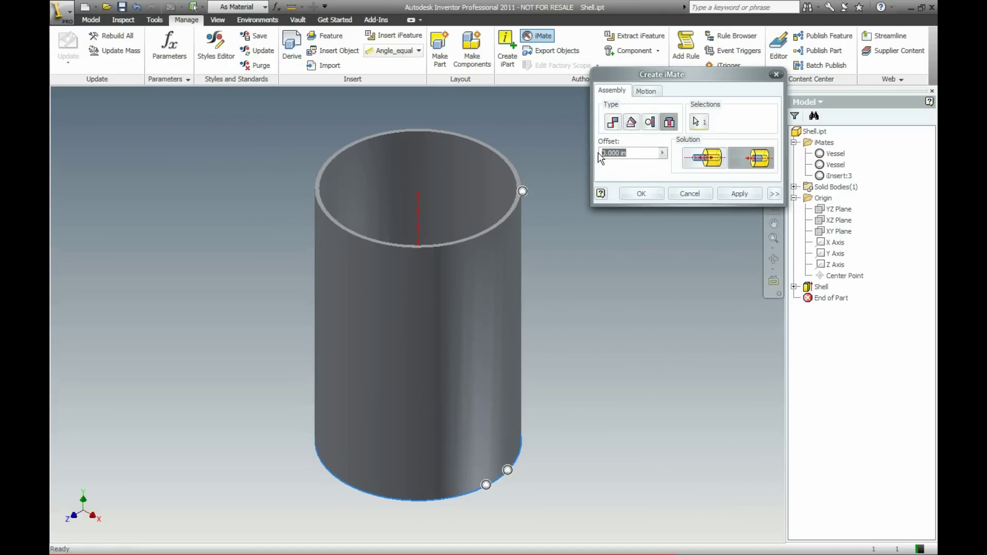
type("SKOFS")
left_click(732, 194)
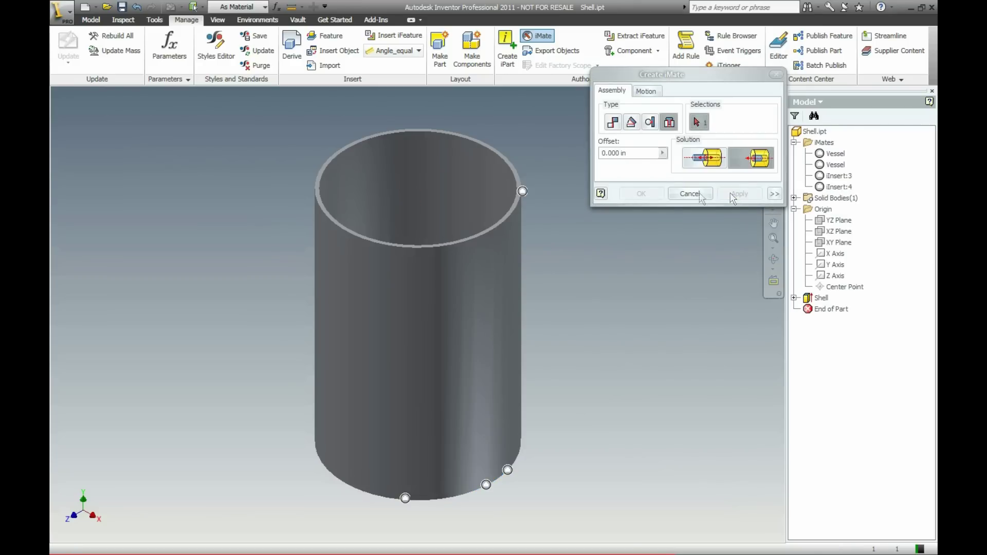
left_click(689, 194)
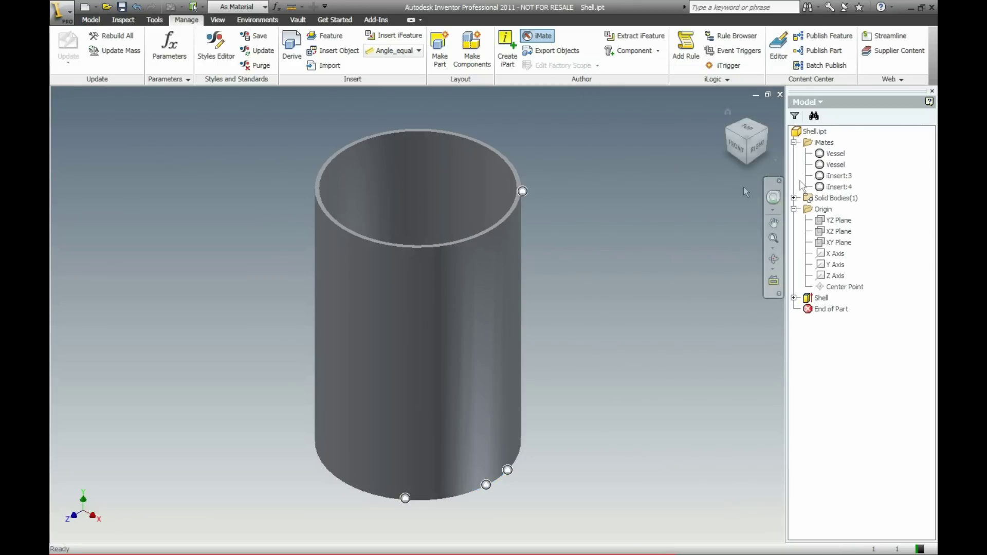
- Rename the aligned bottom-edge iMate without the skirt offset as Datum
left_click(829, 178)
left_click(837, 177)
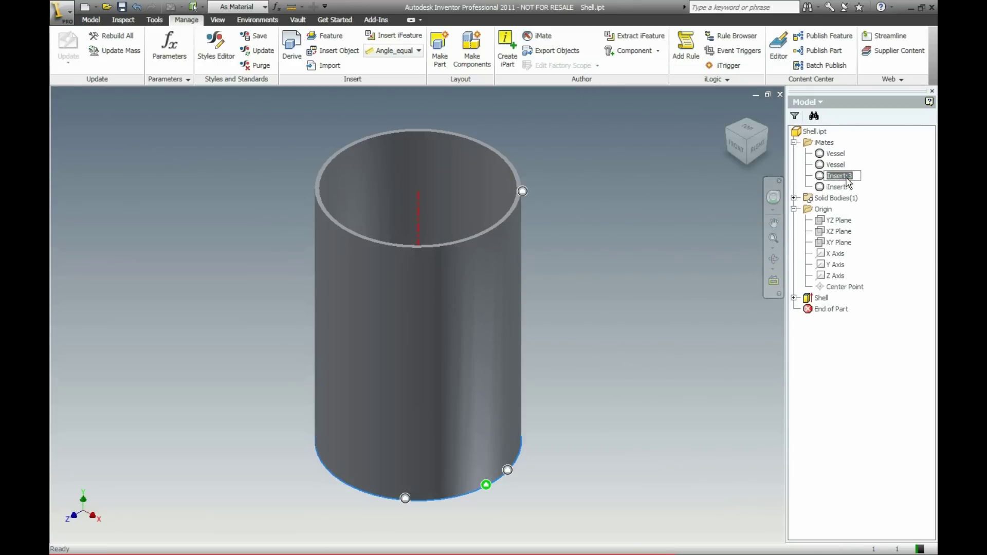
type("Datum")
- Rename the bottom-edge iMate that carries the skirt offset as SKOFS
left_click(838, 187)
left_click(839, 187)
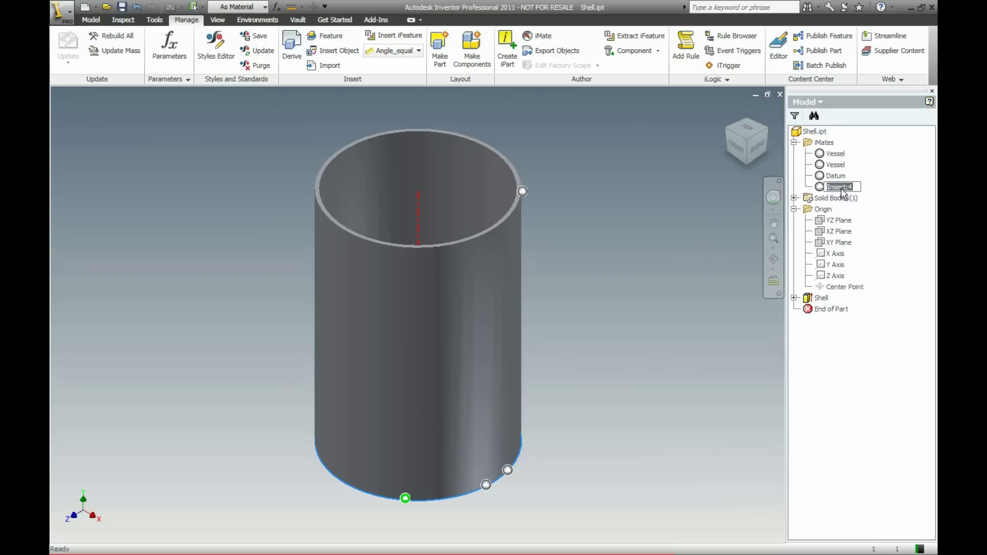
type("SKOFS")
key("Return")
left_click(613, 300)
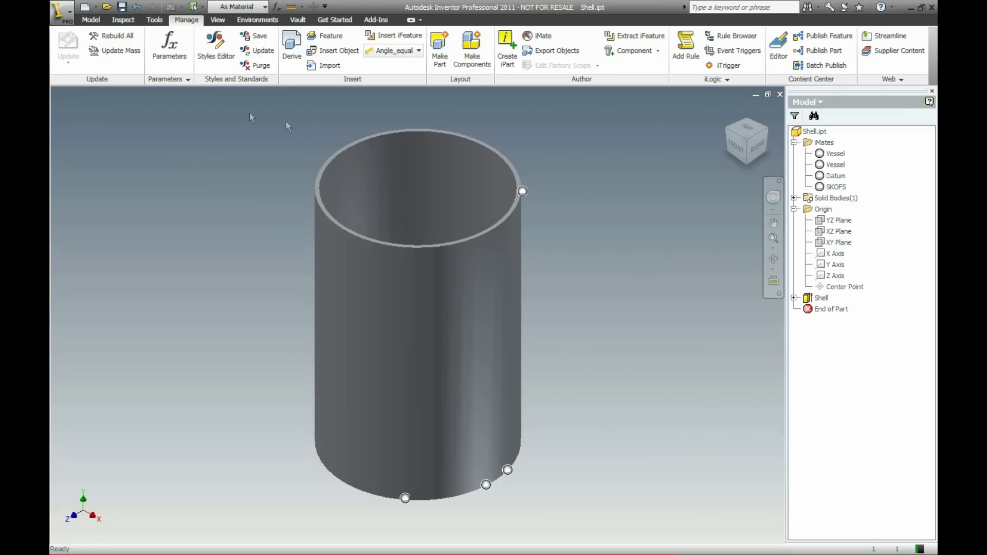
- Save the shell part under the new file name Skirt.ipt in the model folder
left_click(66, 12)
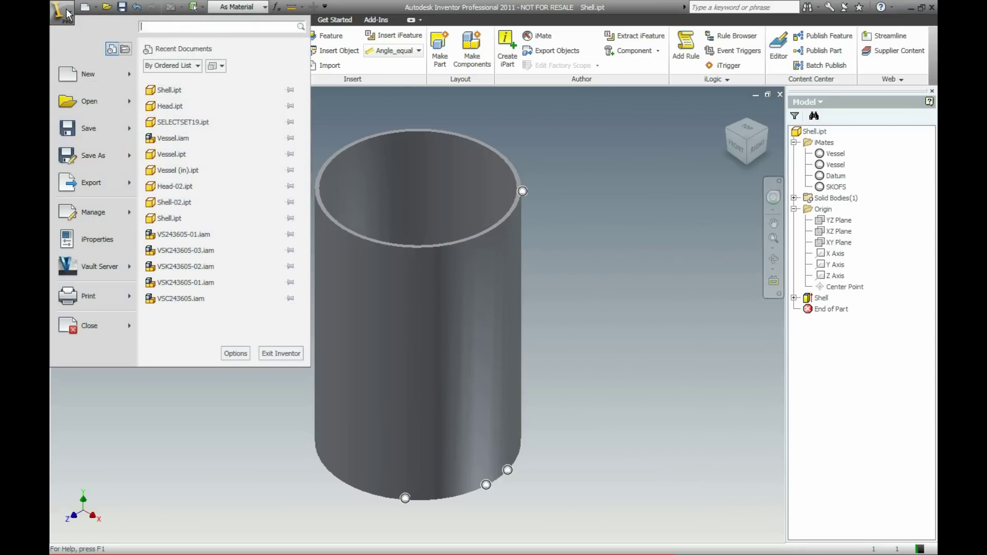
left_click(104, 157)
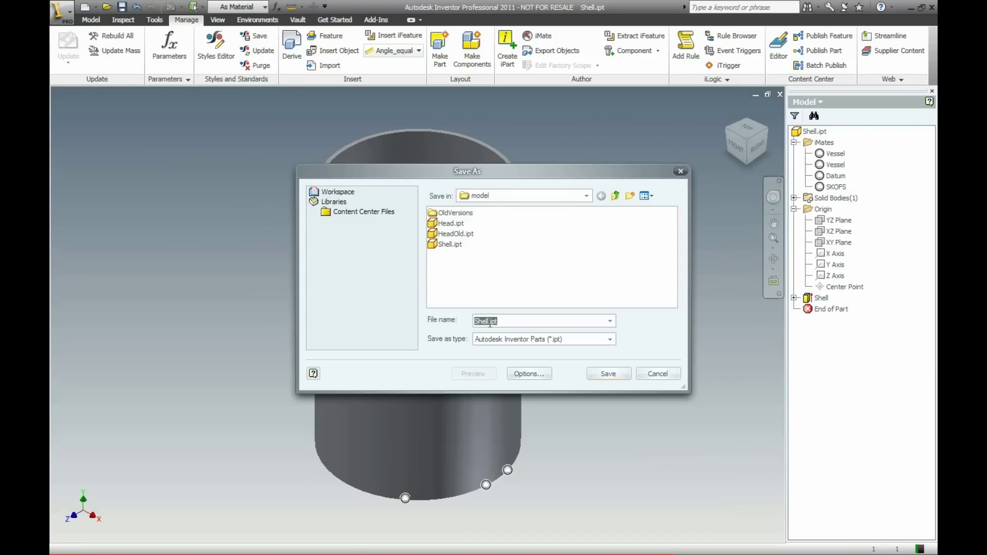
key("shift+Left")
key("shift+Left")
key("shift+Left")
key("shift+Left")
key("BackSpace")
type("Skirt")
left_click(613, 371)
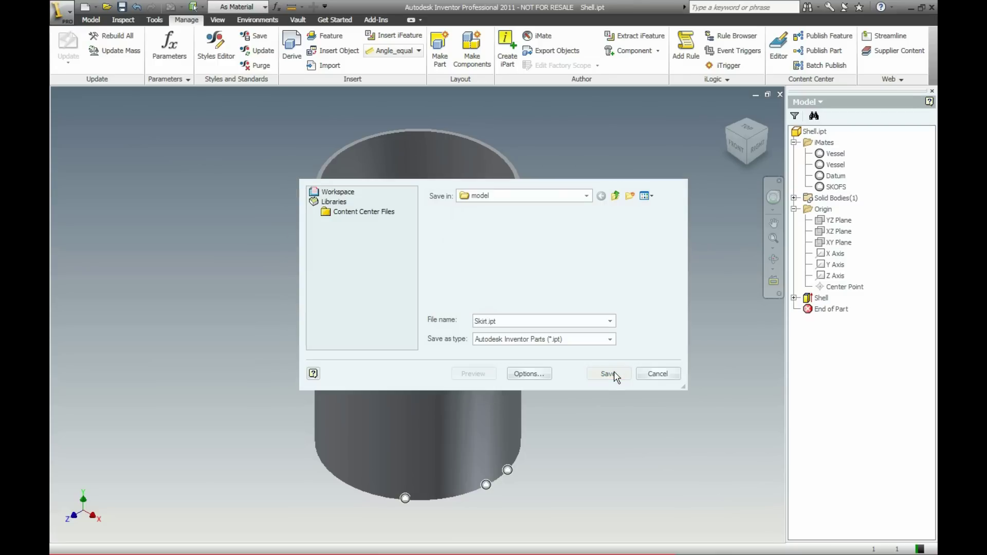